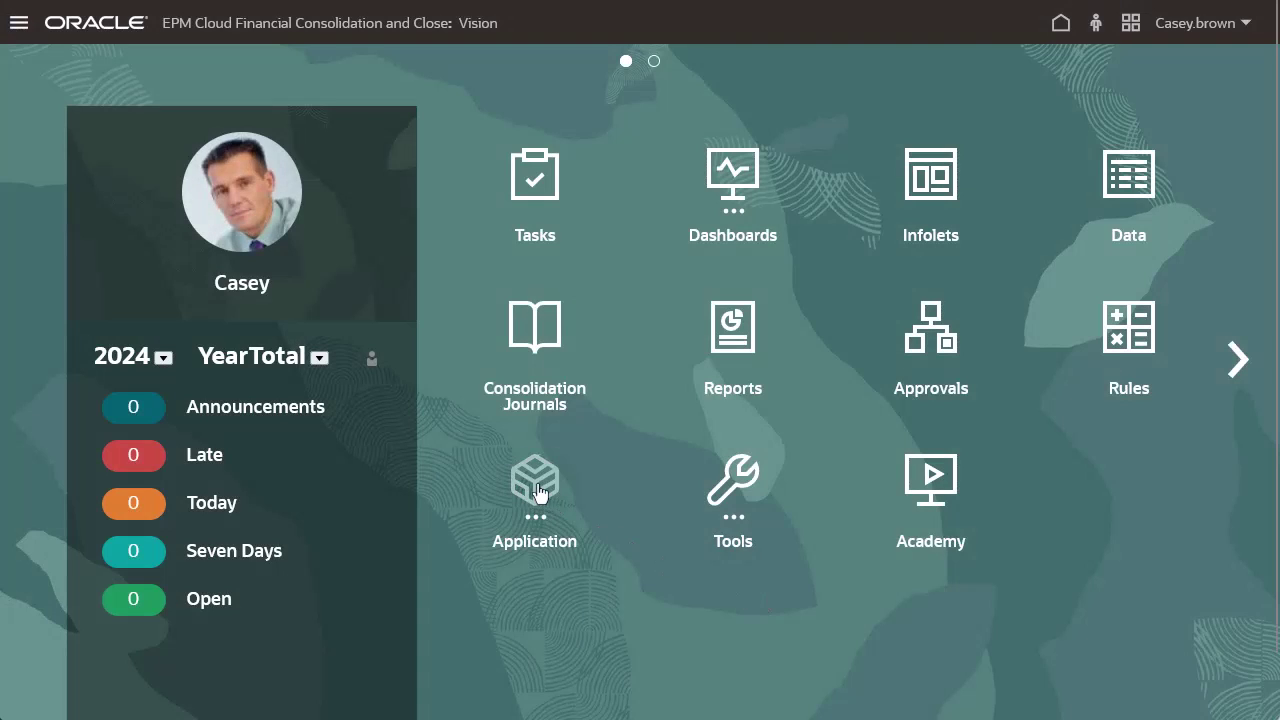
- Open the Consolidation Process page and view the Translated, Consolidated, then Local Currency steps
{"action": "left_click", "coordinate": [538, 490]}
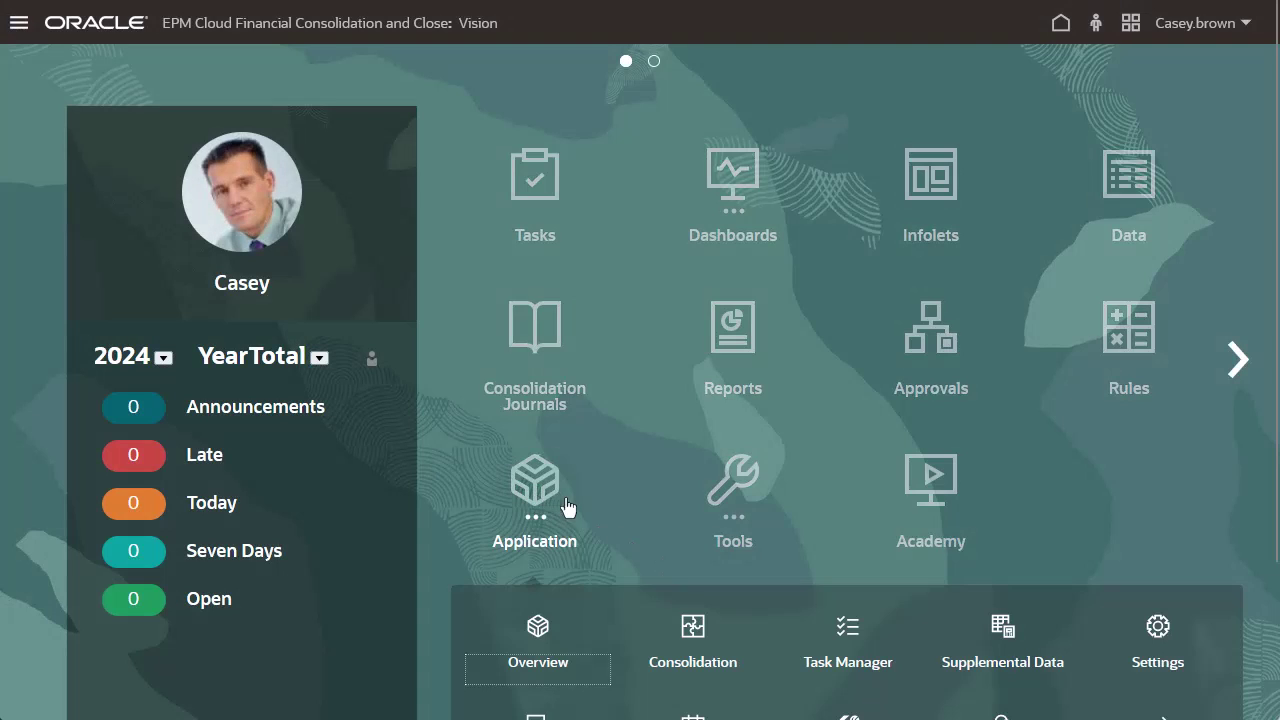
{"action": "left_click", "coordinate": [693, 634]}
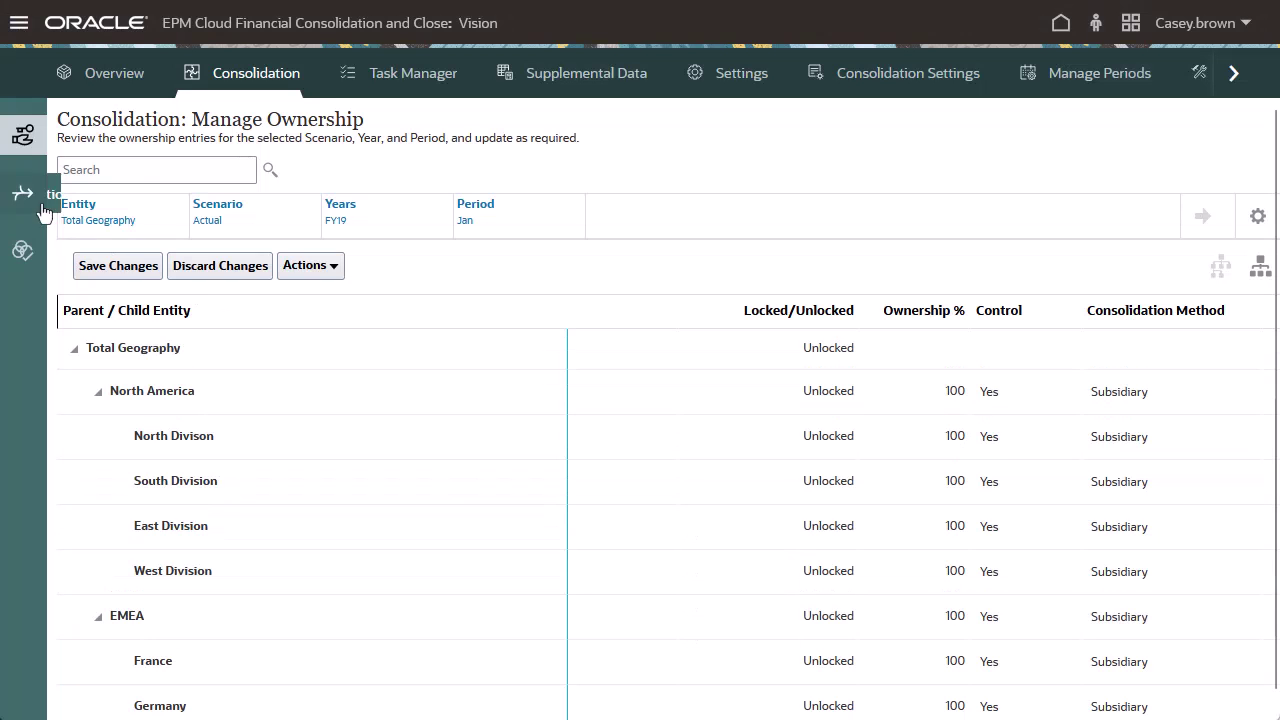
{"action": "left_click", "coordinate": [24, 200]}
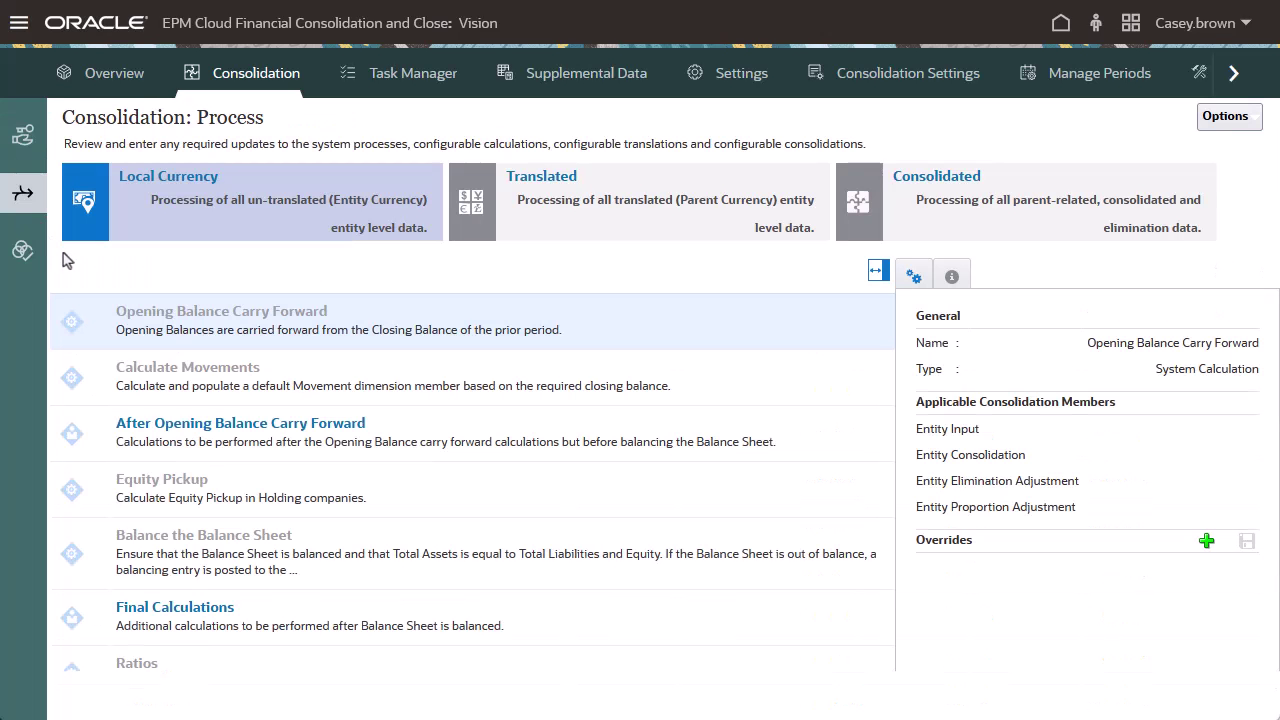
{"action": "left_click", "coordinate": [582, 236]}
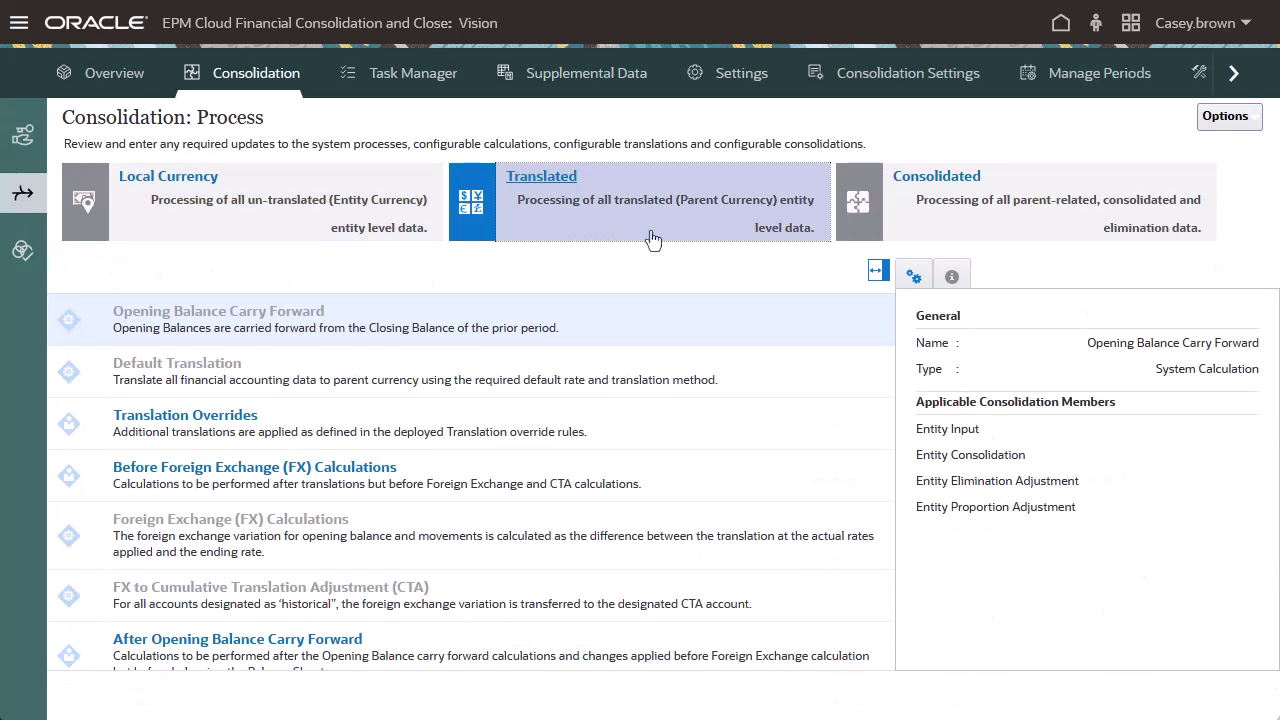
{"action": "left_click", "coordinate": [922, 231]}
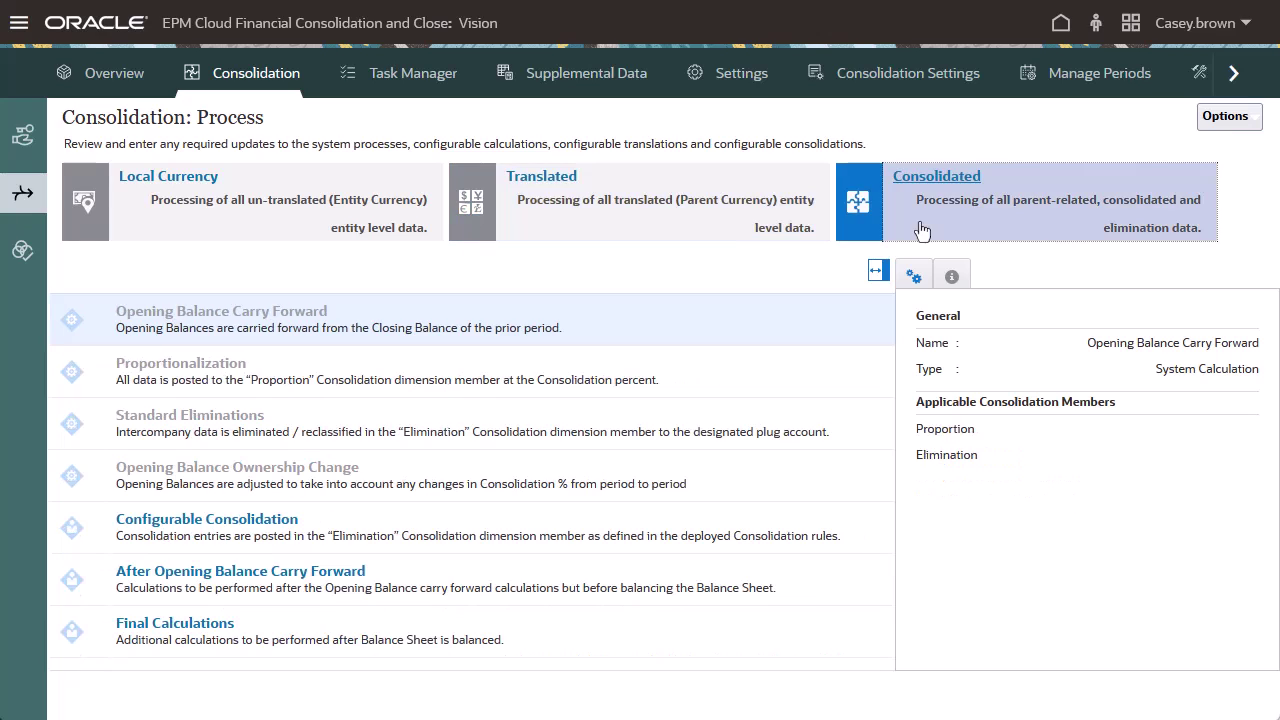
{"action": "left_click", "coordinate": [258, 231]}
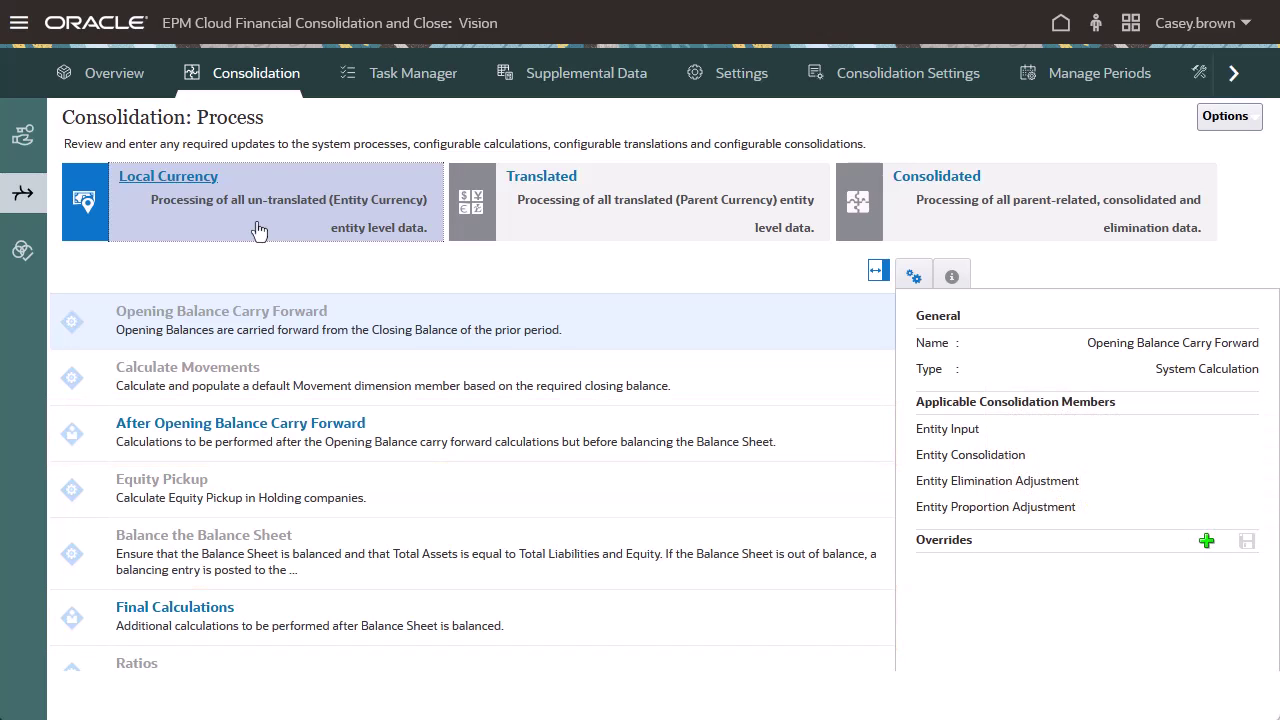
- Open After Opening Balance Carry Forward in Calculation Manager and expand EPM Cloud > Vision > Consol > Rules
{"action": "left_click", "coordinate": [283, 432]}
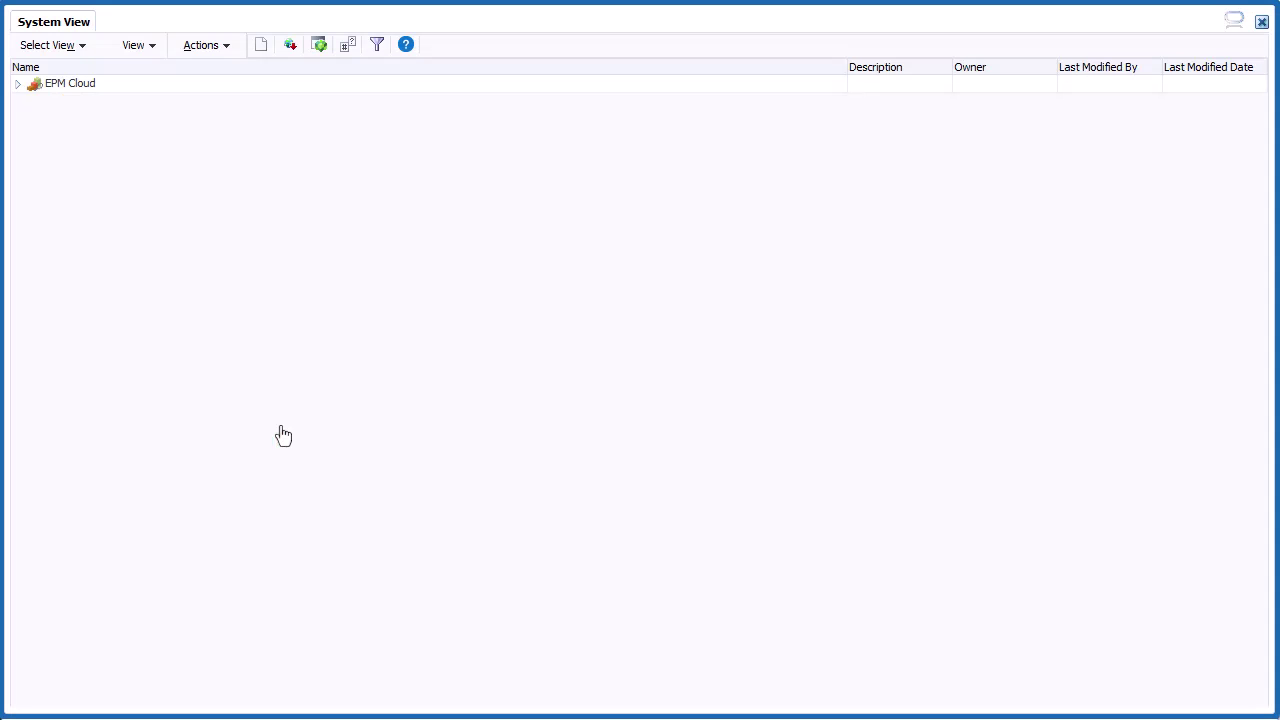
{"action": "left_click", "coordinate": [17, 84]}
{"action": "left_click", "coordinate": [33, 101]}
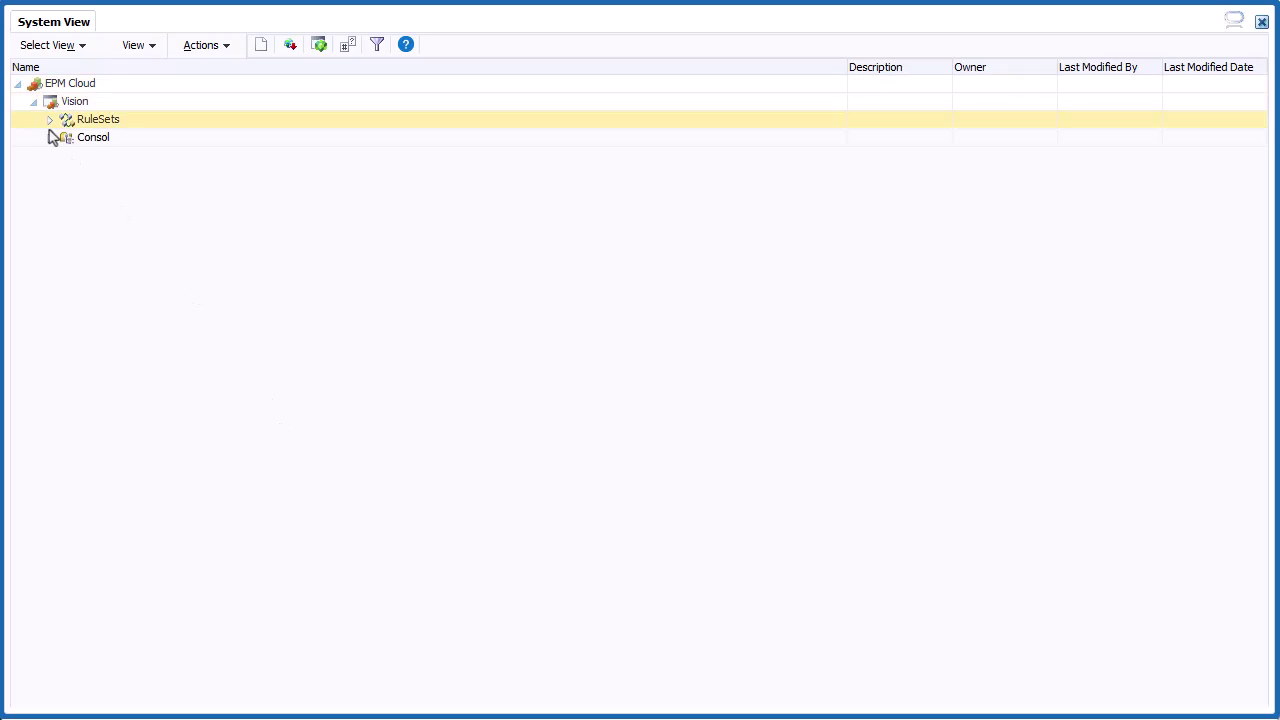
{"action": "left_click", "coordinate": [50, 138]}
{"action": "left_click", "coordinate": [51, 138]}
{"action": "left_click", "coordinate": [65, 156]}
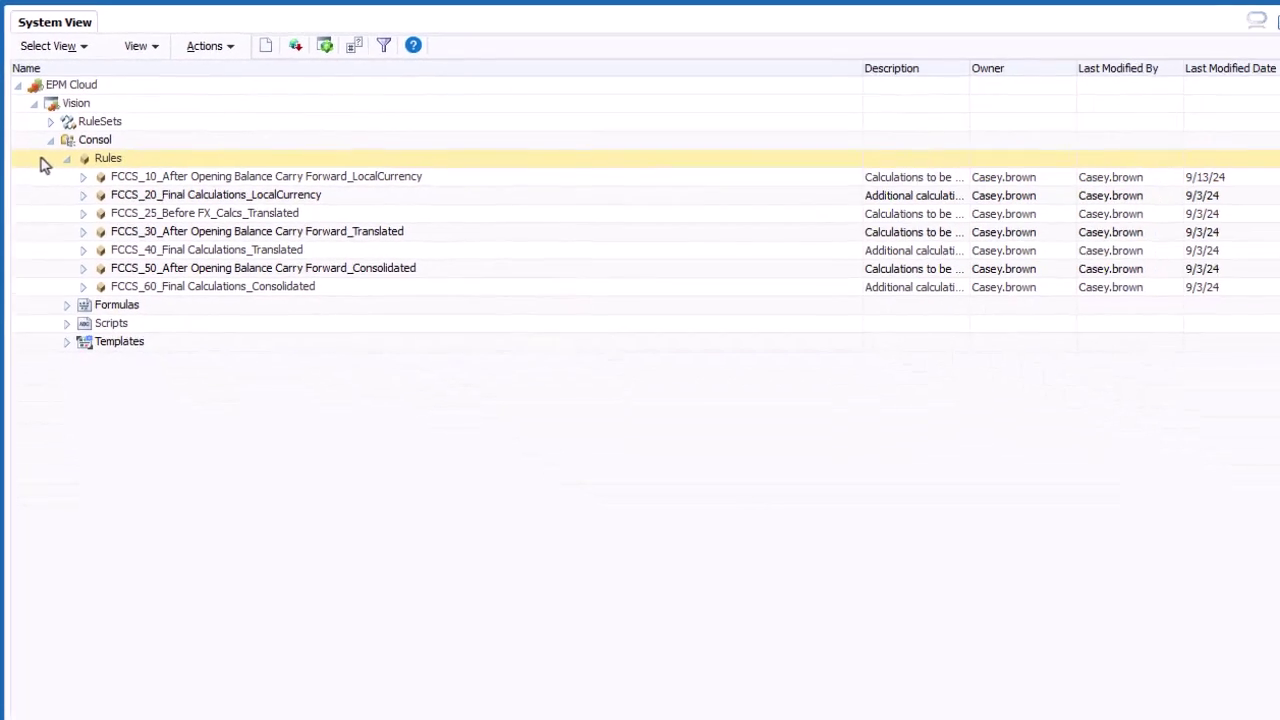
- Open rule FCCS_10_After Opening Balance Carry Forward_LocalCurrency for editing
{"action": "right_click", "coordinate": [451, 173]}
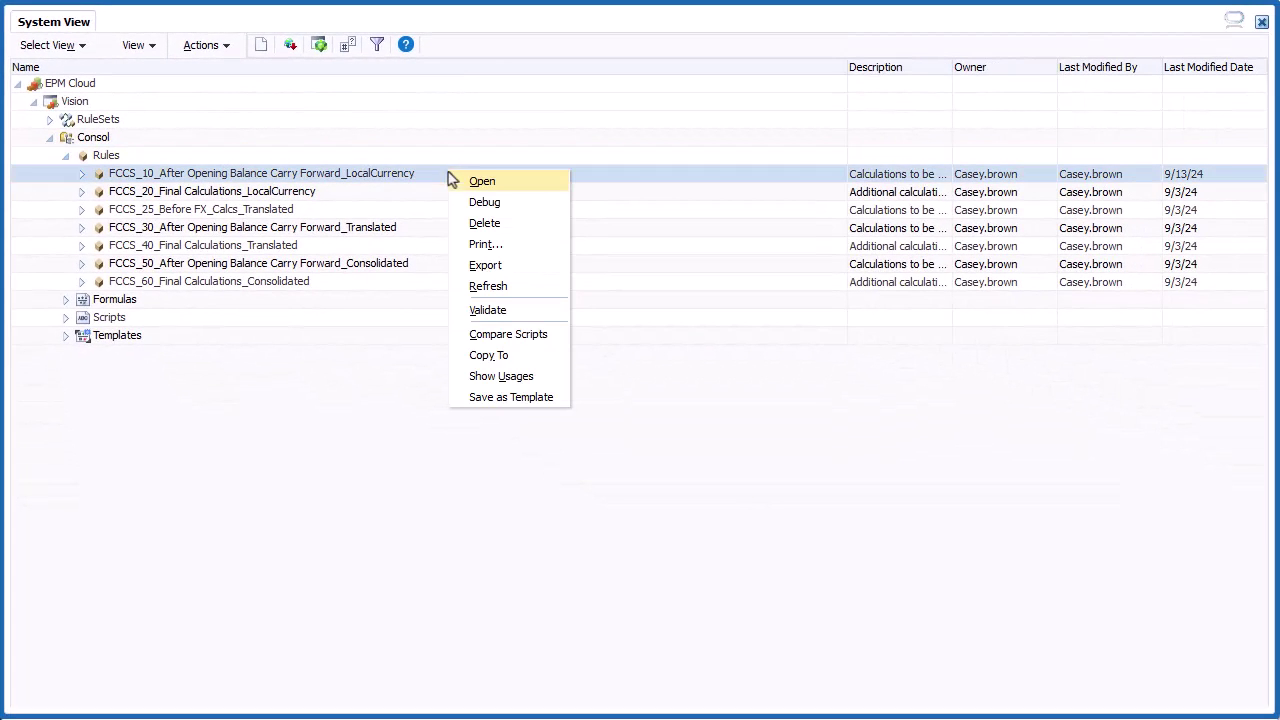
{"action": "left_click", "coordinate": [509, 182]}
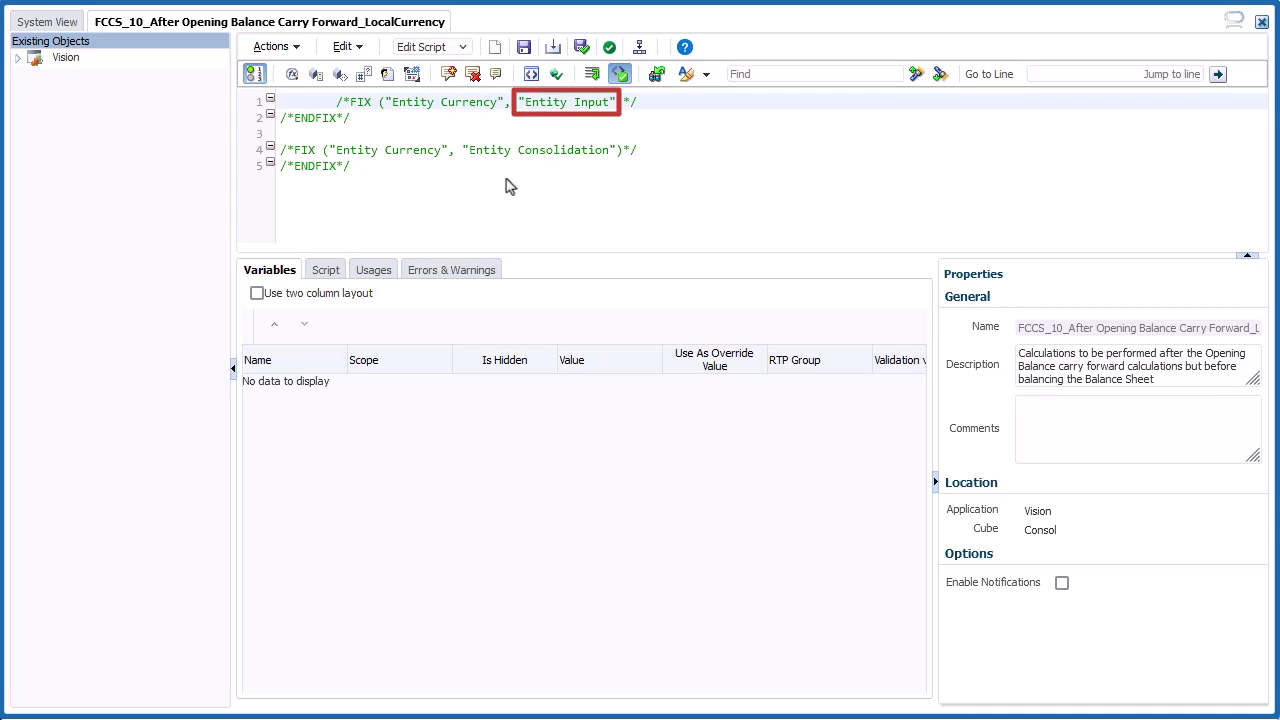
- Uncomment the Entity Input FIX/ENDFIX lines and paste "Inventory Stock" = "Warehouse Stock" + "Showroom Stock"
{"action": "left_click", "coordinate": [350, 101]}
{"action": "key", "text": "BackSpace"}
{"action": "key", "text": "BackSpace"}
{"action": "key", "text": "BackSpace"}
{"action": "key", "text": "BackSpace"}
{"action": "key", "text": "BackSpace"}
{"action": "key", "text": "BackSpace"}
{"action": "key", "text": "BackSpace"}
{"action": "key", "text": "BackSpace"}
{"action": "key", "text": "BackSpace"}
{"action": "key", "text": "BackSpace"}
{"action": "left_click", "coordinate": [570, 103]}
{"action": "key", "text": "BackSpace"}
{"action": "key", "text": "BackSpace"}
{"action": "left_click", "coordinate": [292, 117]}
{"action": "key", "text": "BackSpace"}
{"action": "key", "text": "BackSpace"}
{"action": "left_click", "coordinate": [343, 118]}
{"action": "key", "text": "BackSpace"}
{"action": "key", "text": "BackSpace"}
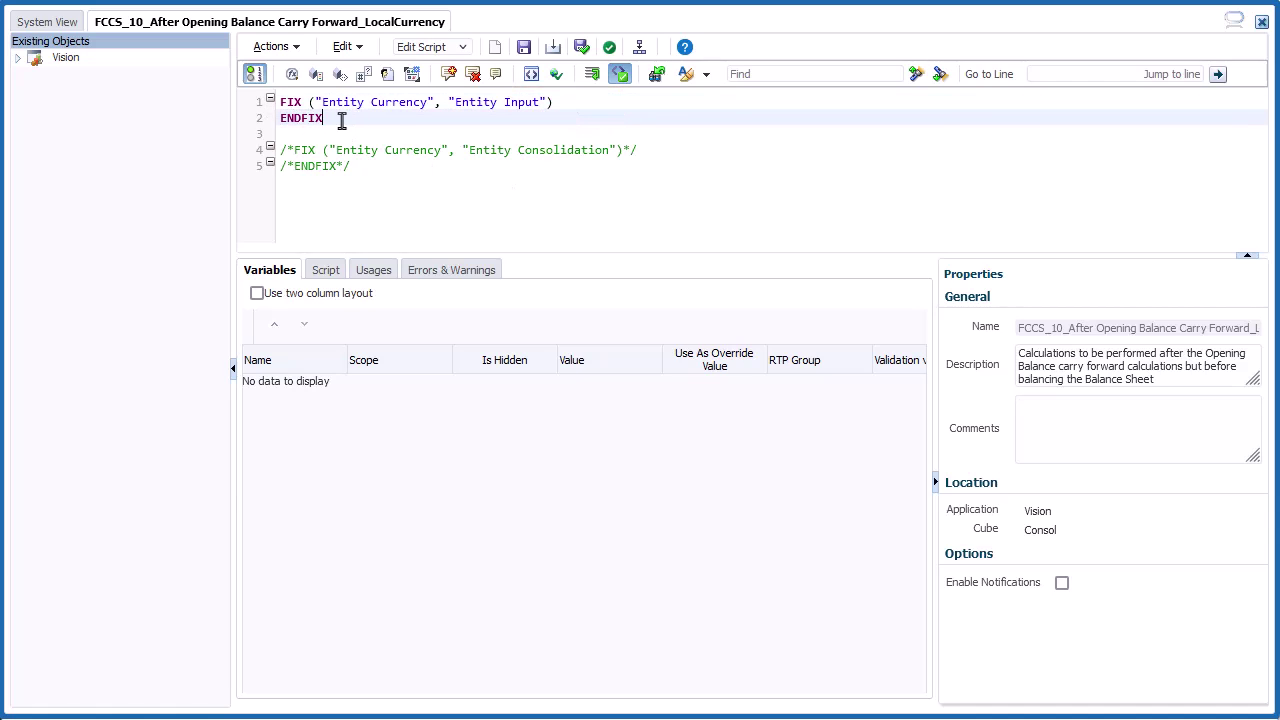
{"action": "left_click", "coordinate": [553, 103]}
{"action": "type", "text": "\"Inventory Stock\"( \t\"Warehouse Stock\" + \"Showroom Stock\"; \t)"}
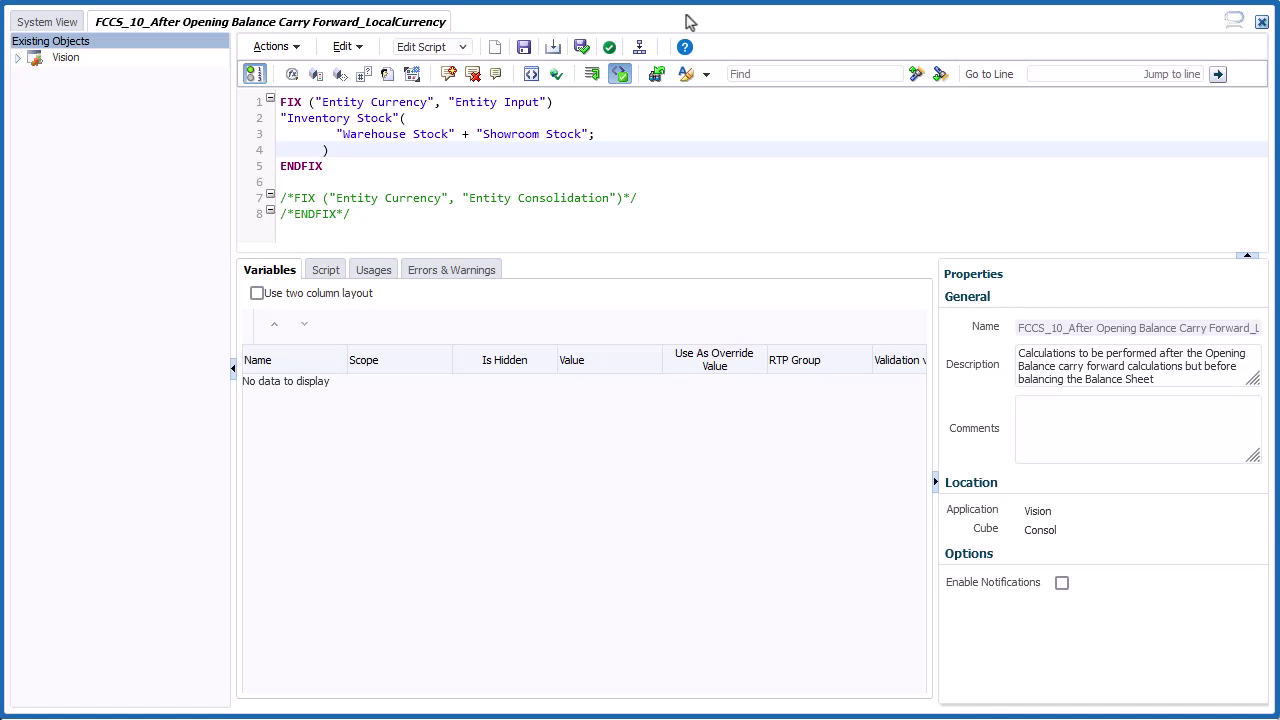
- Switch the rule from Edit Script to the Designer flow diagram and enlarge its pane
{"action": "left_click", "coordinate": [460, 47]}
{"action": "left_click", "coordinate": [415, 64]}
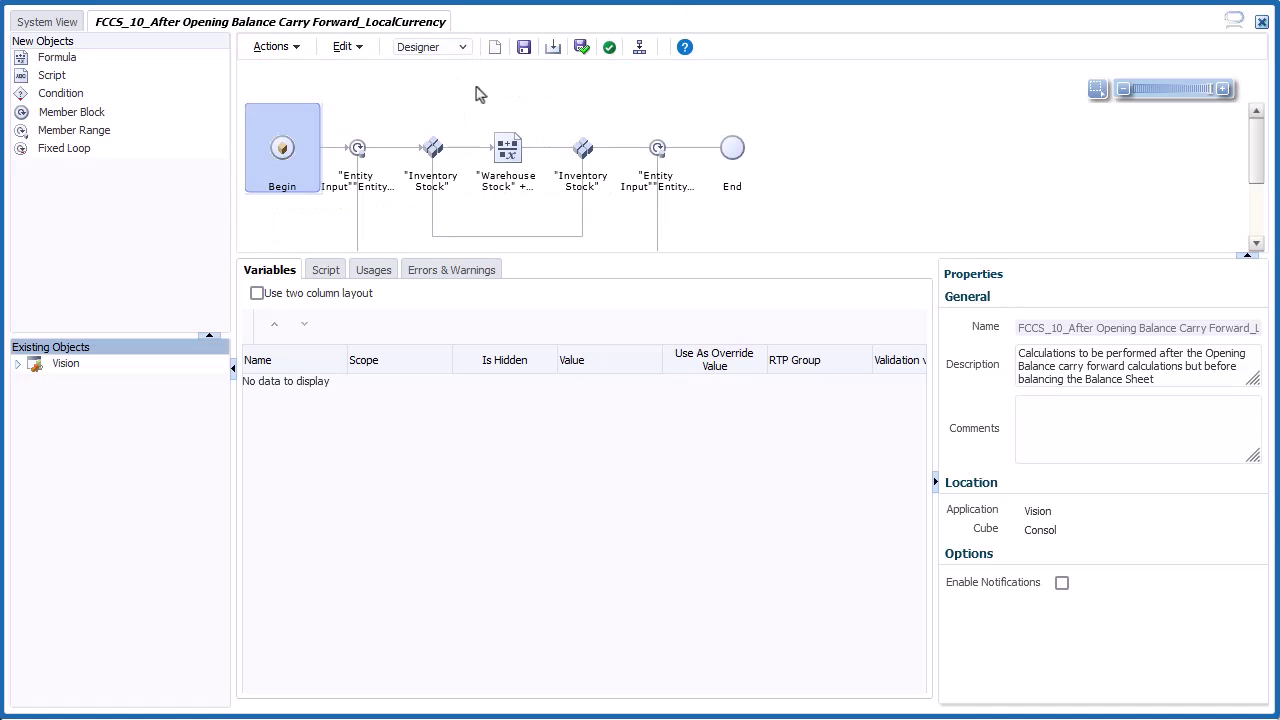
{"action": "left_click_drag", "start_coordinate": [680, 256], "coordinate": [677, 372]}
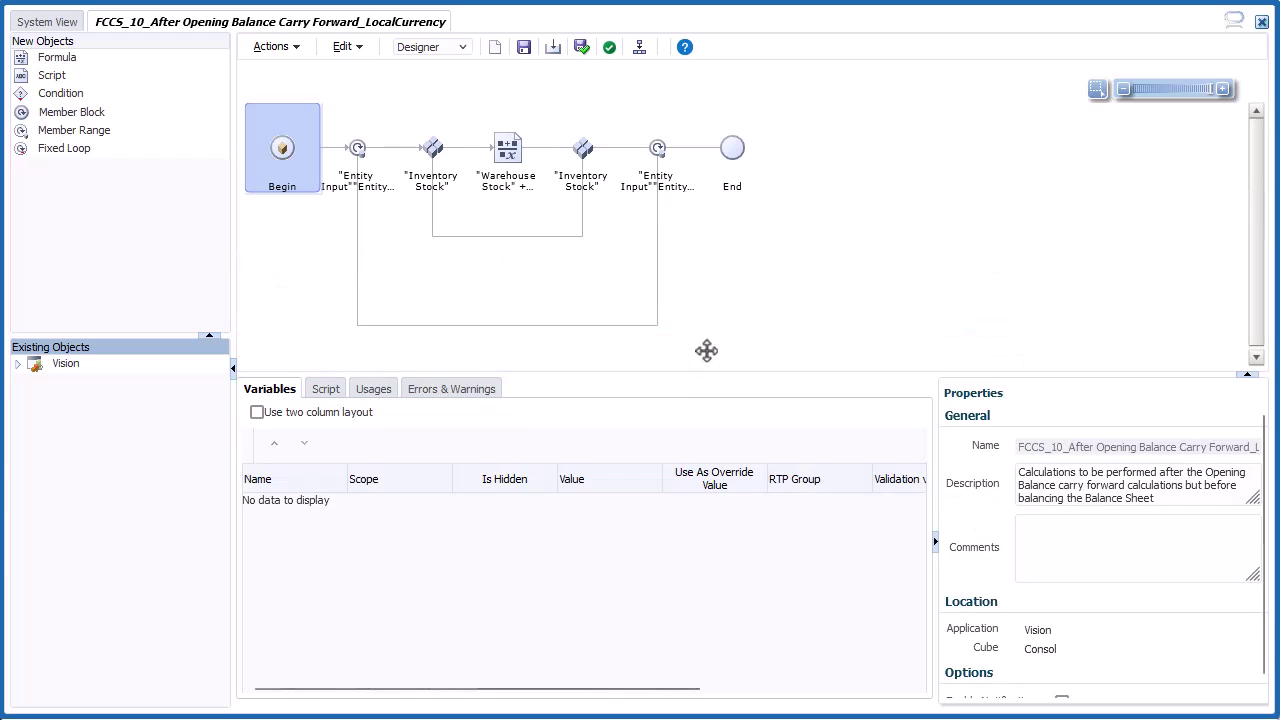
- Validate the FCCS_10 rule for Planning
{"action": "left_click", "coordinate": [275, 47]}
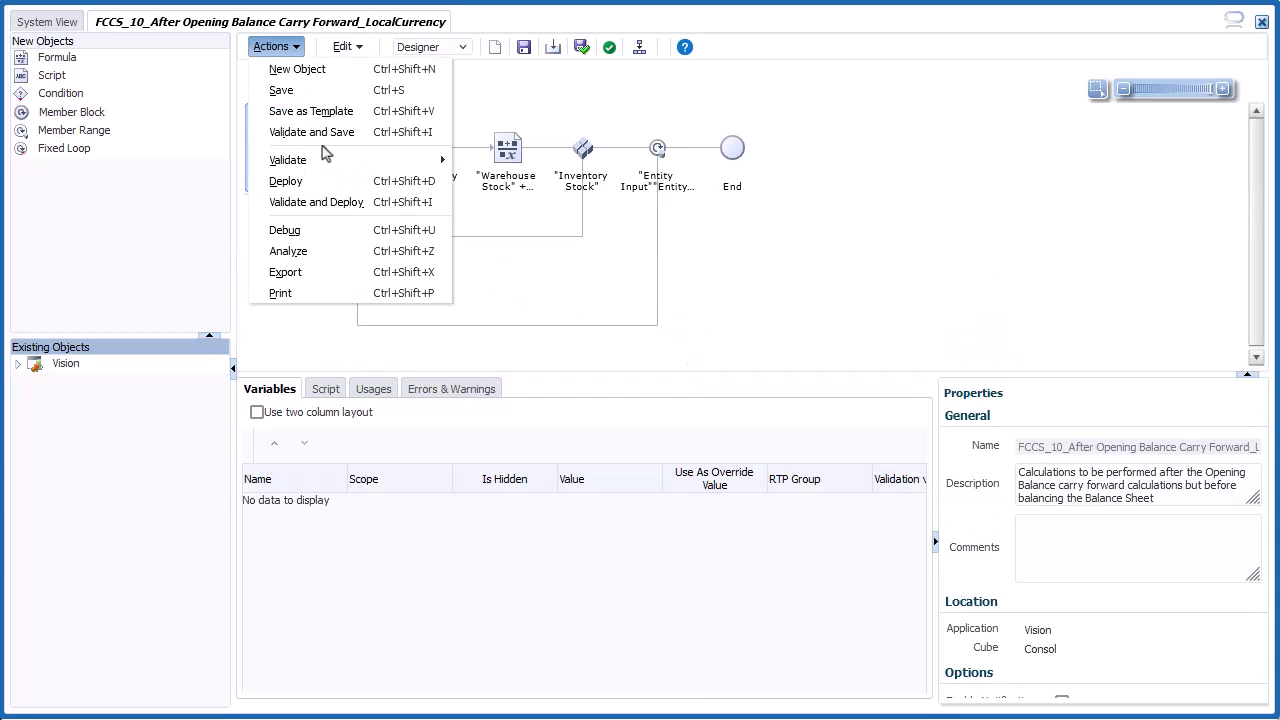
{"action": "mouse_move", "coordinate": [329, 166]}
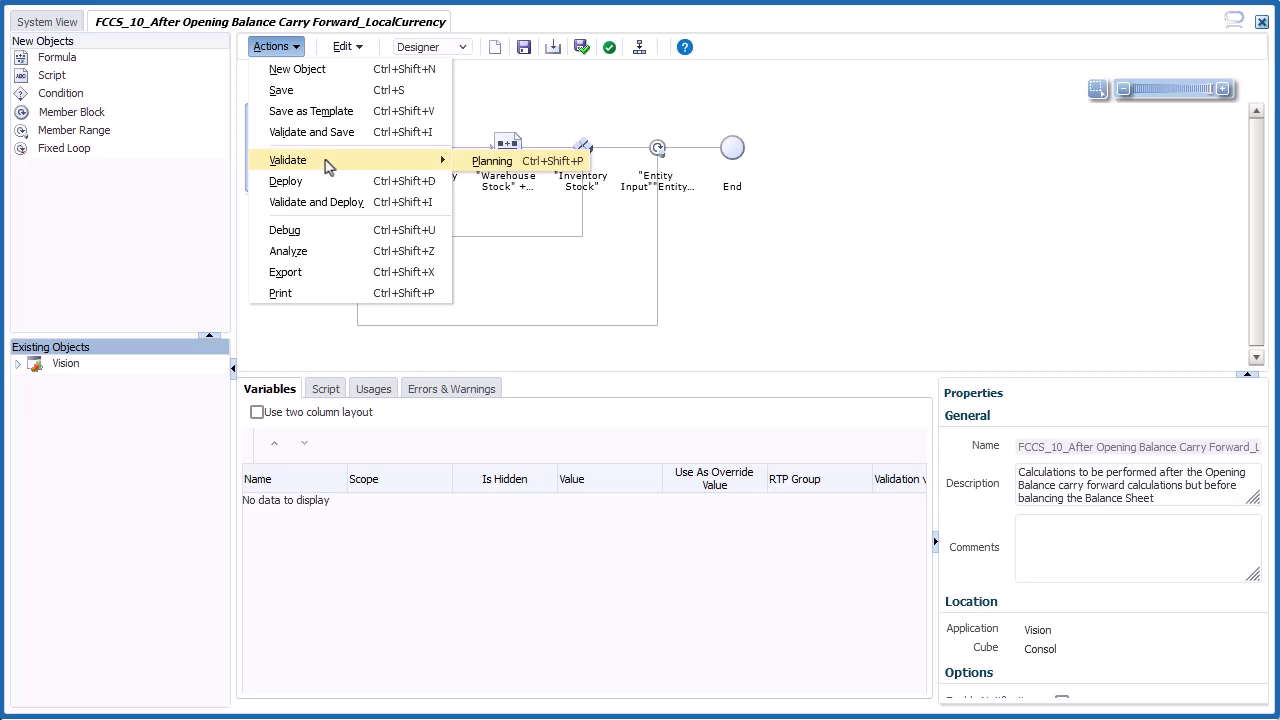
{"action": "left_click", "coordinate": [497, 161]}
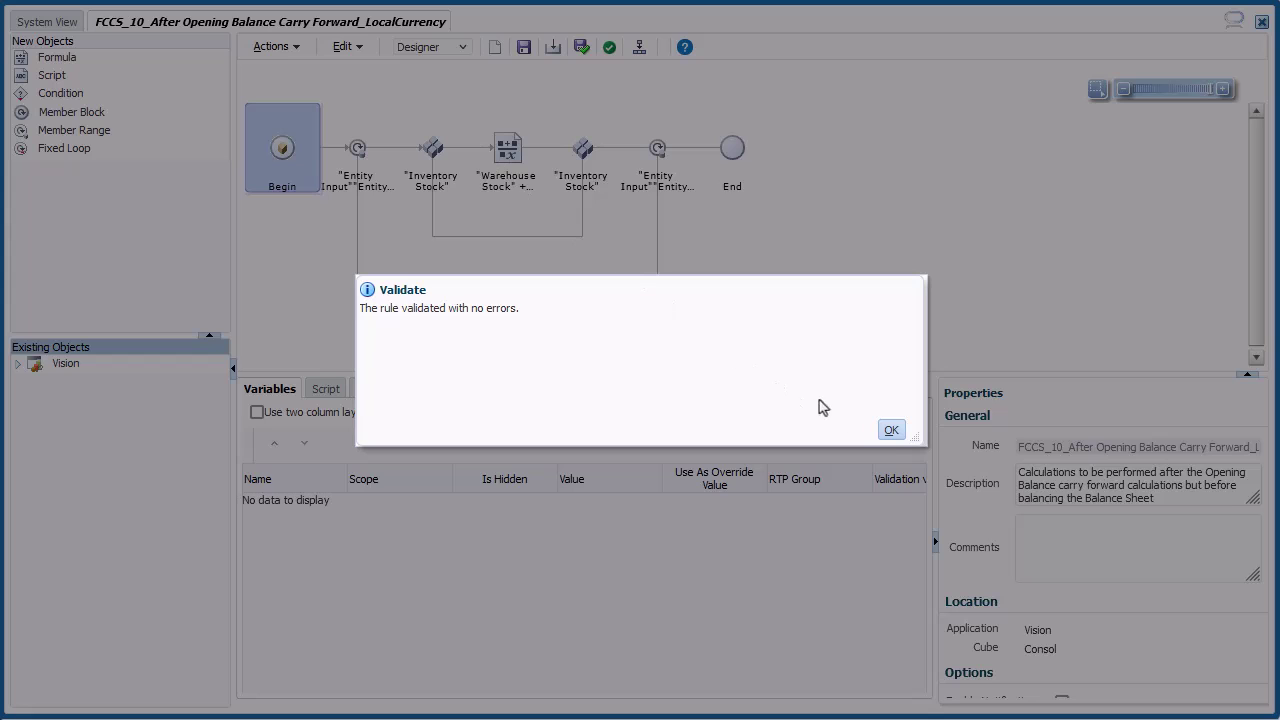
- Save the validated FCCS_10 rule
{"action": "left_click", "coordinate": [891, 430]}
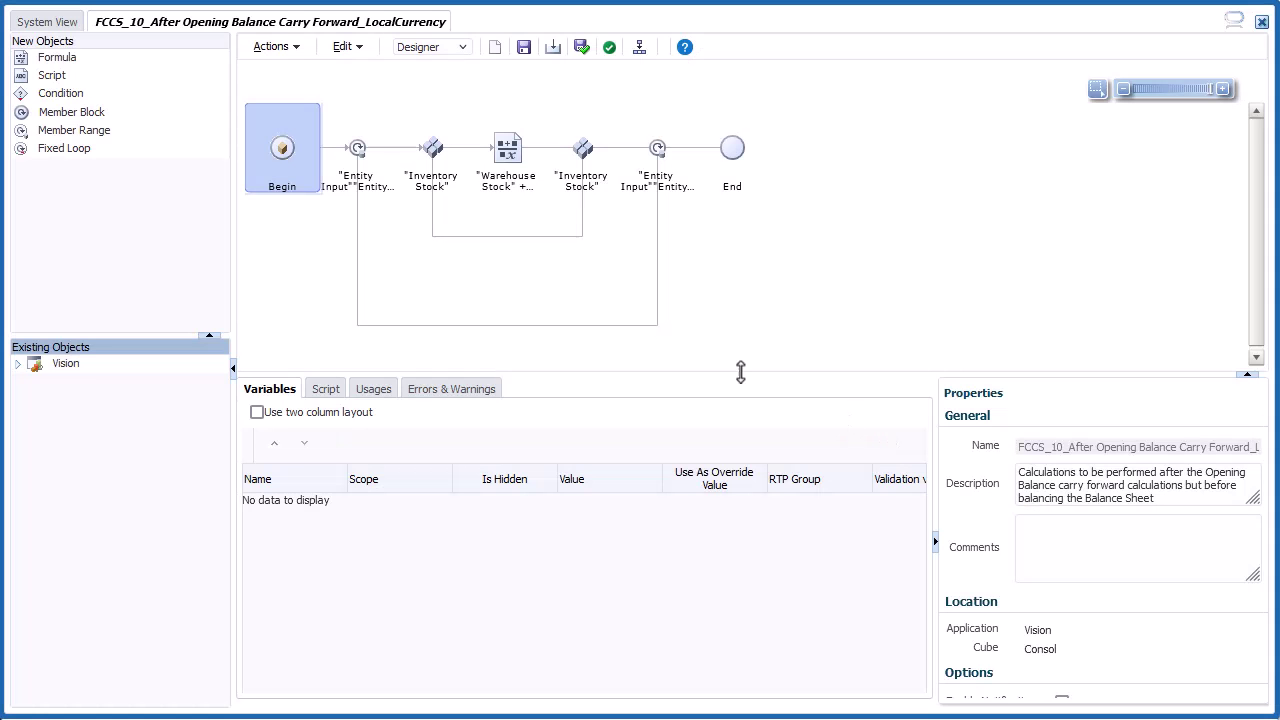
{"action": "left_click", "coordinate": [292, 52]}
{"action": "left_click", "coordinate": [298, 88]}
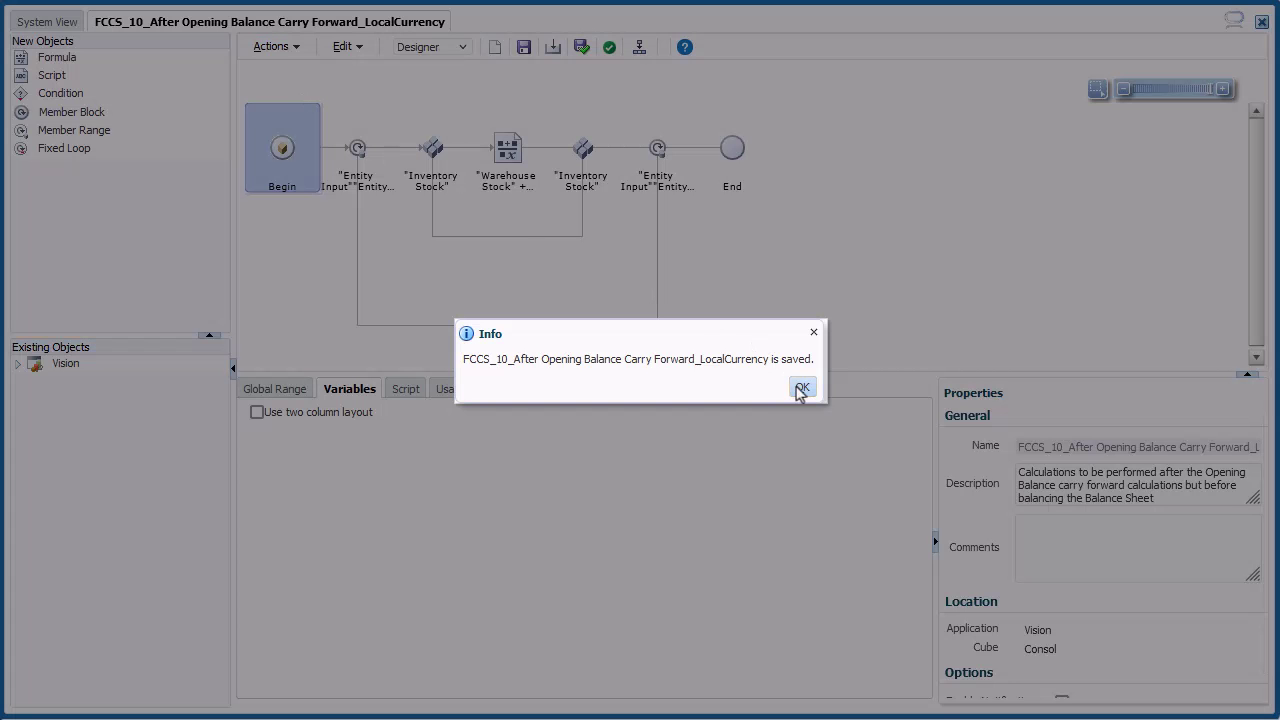
{"action": "left_click", "coordinate": [802, 388]}
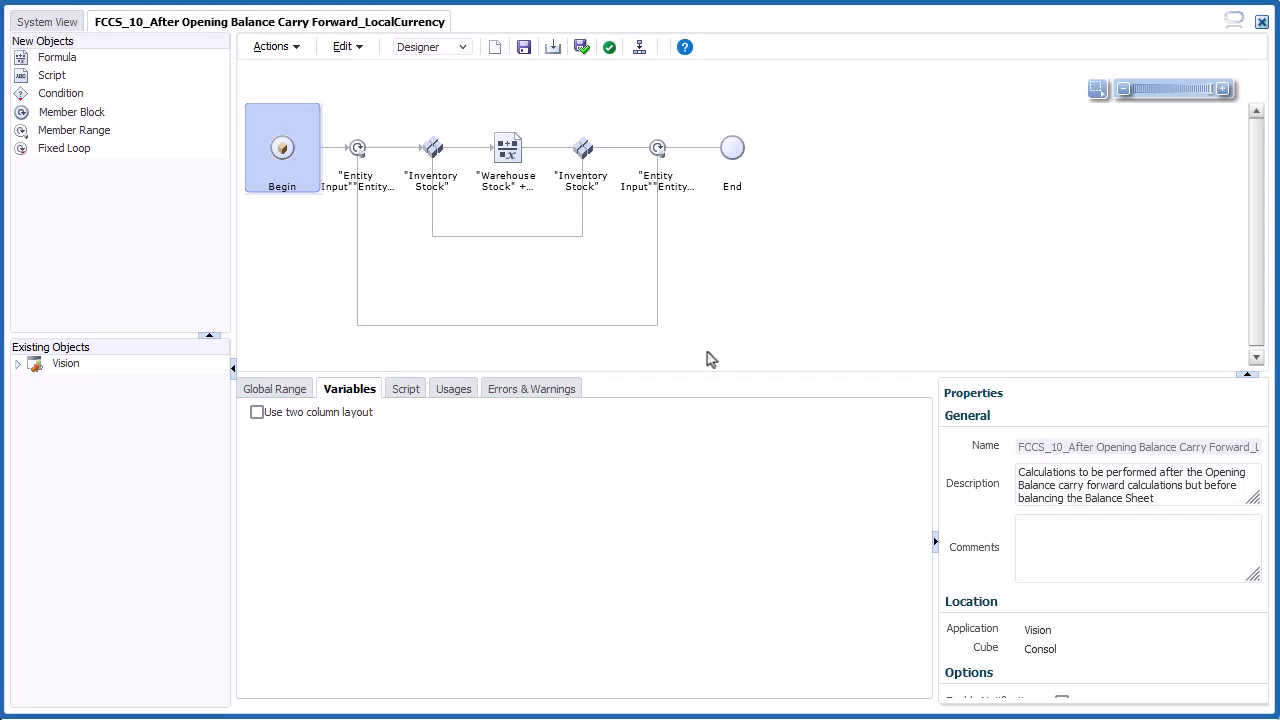
- Deploy the FCCS_10 rule and confirm the success message
{"action": "left_click", "coordinate": [275, 47]}
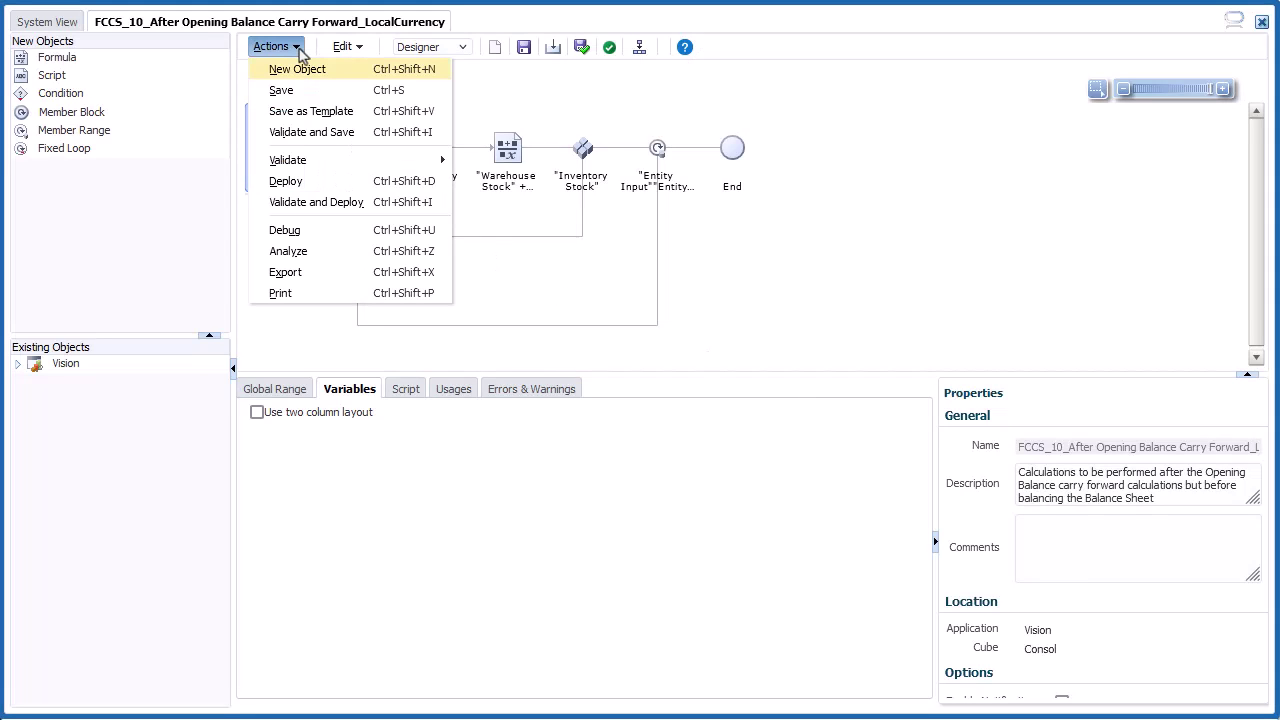
{"action": "left_click", "coordinate": [330, 182]}
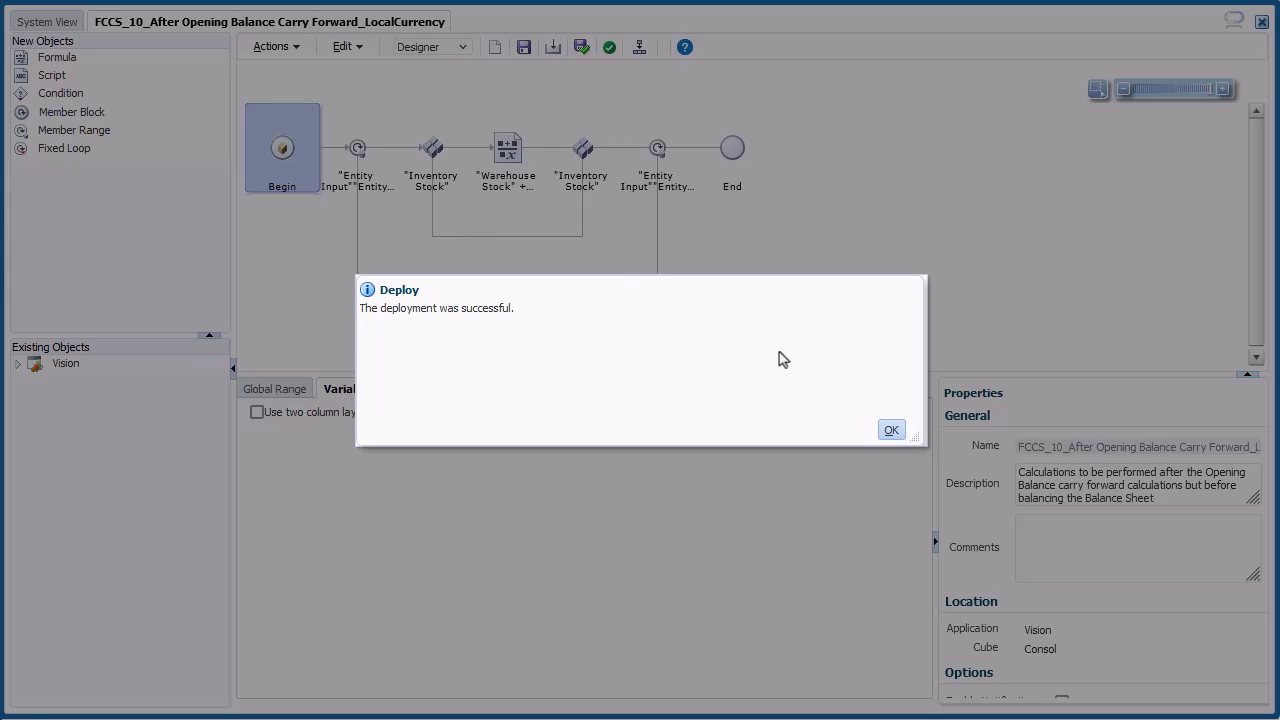
{"action": "left_click", "coordinate": [890, 430]}
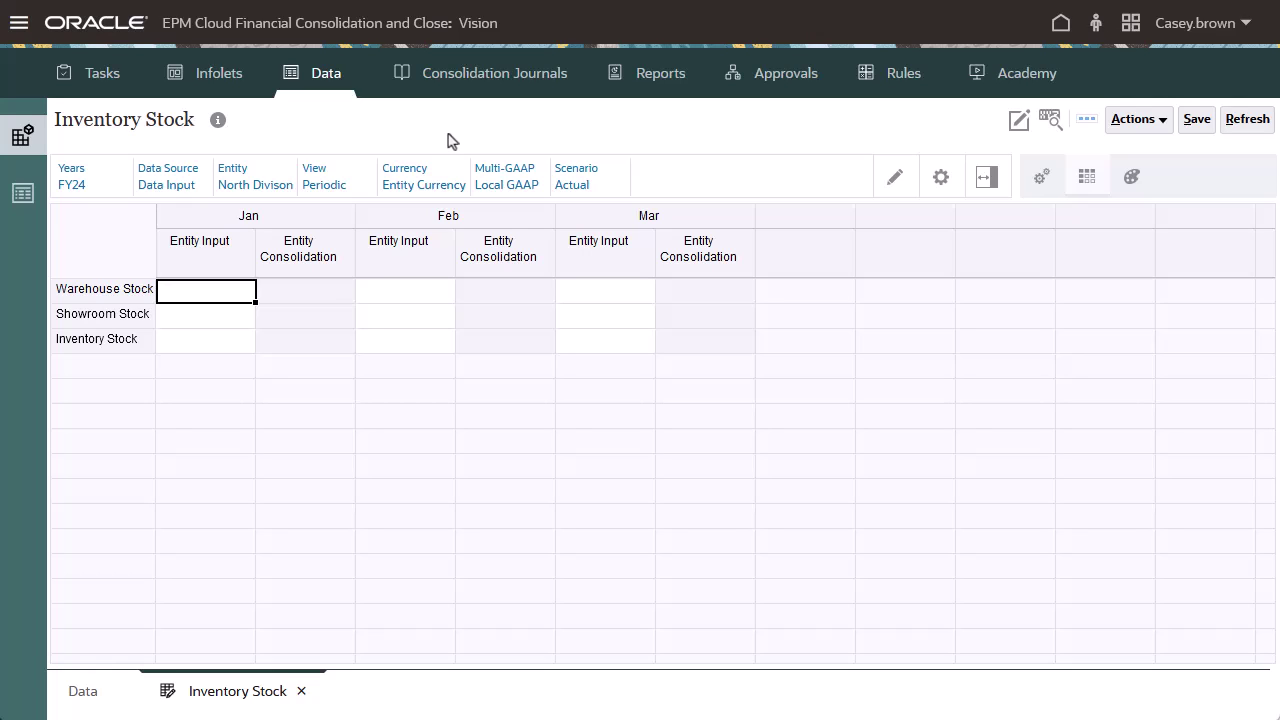
- Enter Jan Entity Input values of 5000 for Warehouse Stock and 10,000 for Showroom Stock, and save
{"action": "left_click", "coordinate": [191, 291]}
{"action": "type", "text": "5000"}
{"action": "left_click", "coordinate": [229, 321]}
{"action": "type", "text": "10,000"}
{"action": "key", "text": "Tab"}
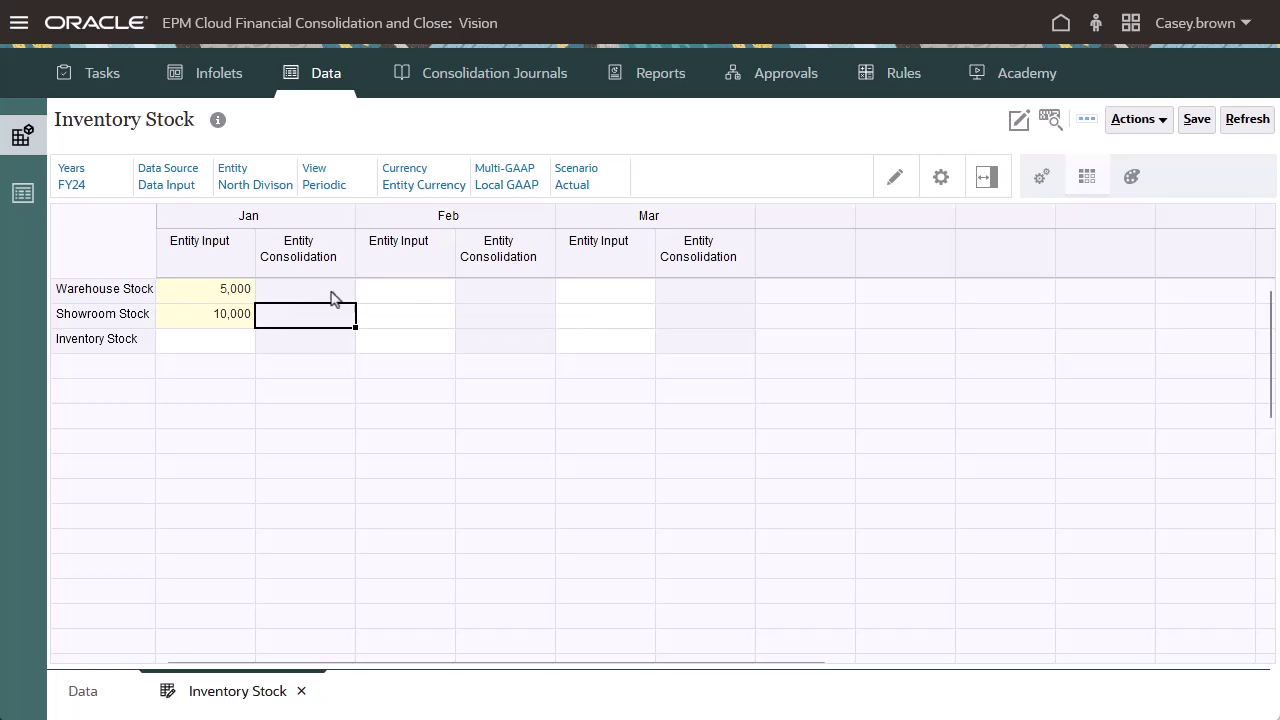
{"action": "left_click", "coordinate": [1198, 126]}
{"action": "left_click", "coordinate": [711, 276]}
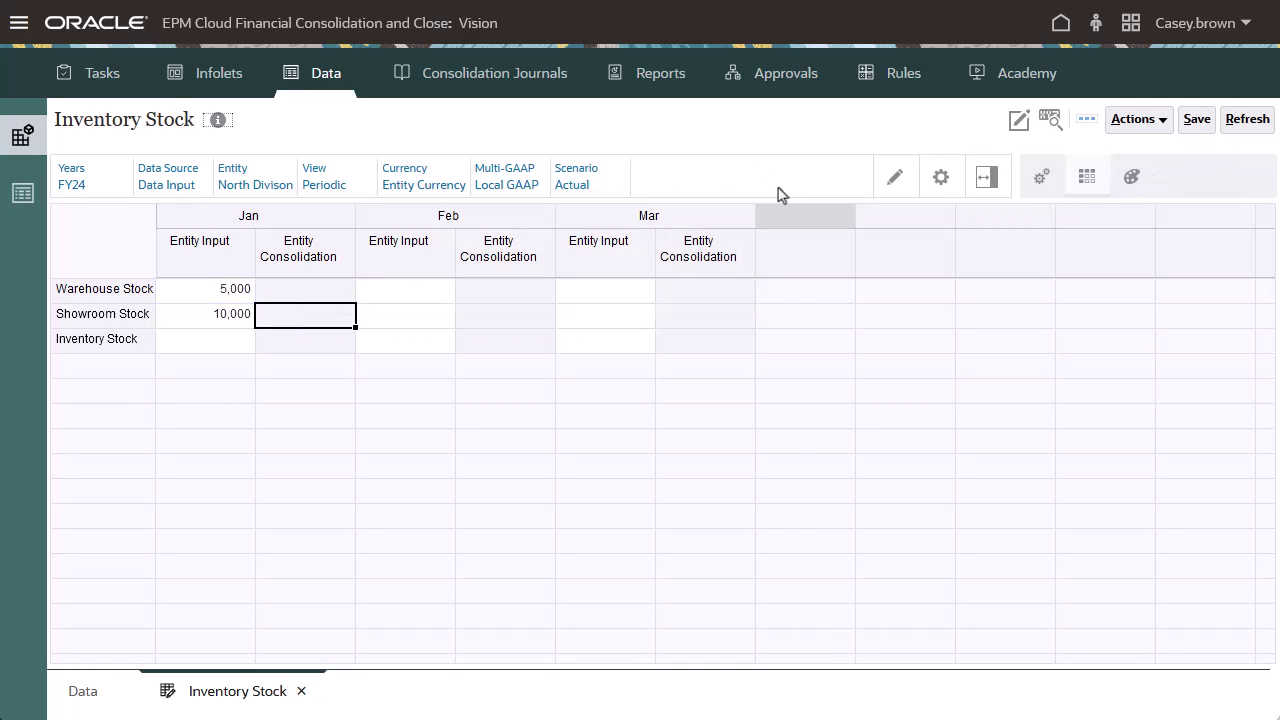
- Launch the Consolidate business rule for North, Jan, Actual, FY24
{"action": "left_click", "coordinate": [1163, 125]}
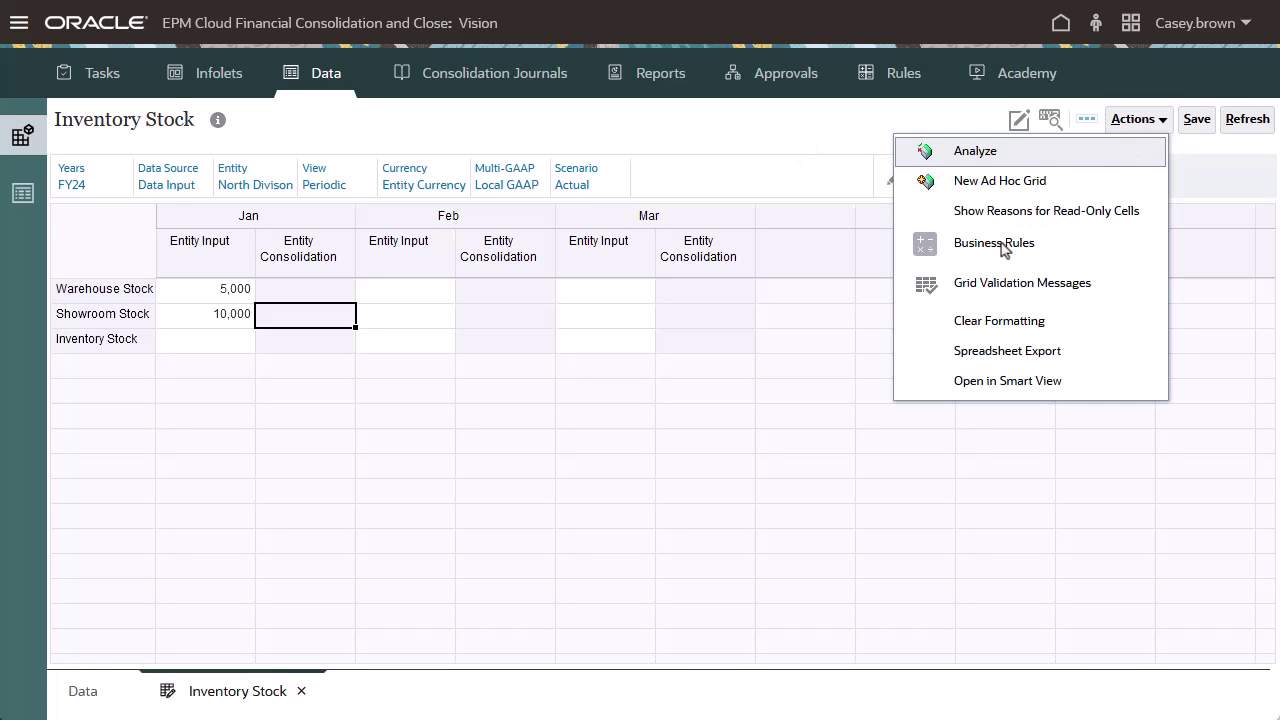
{"action": "left_click", "coordinate": [1000, 243]}
{"action": "left_click", "coordinate": [535, 370]}
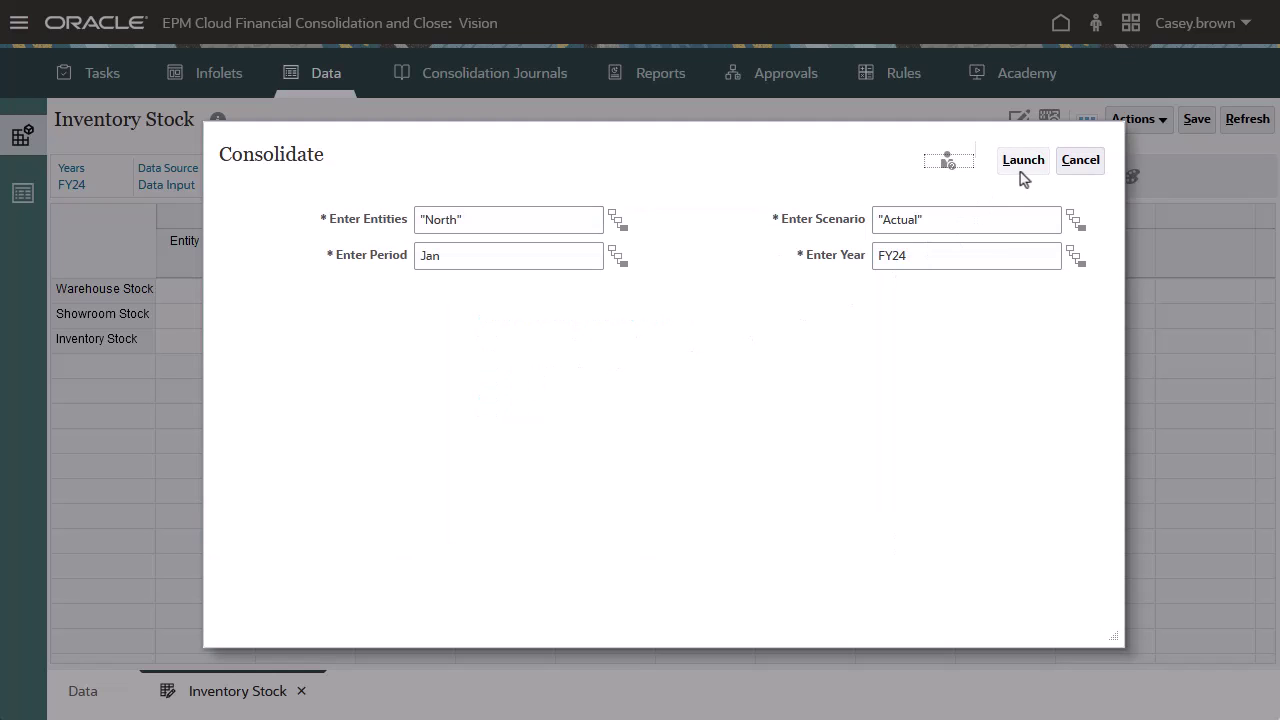
{"action": "left_click", "coordinate": [1022, 168]}
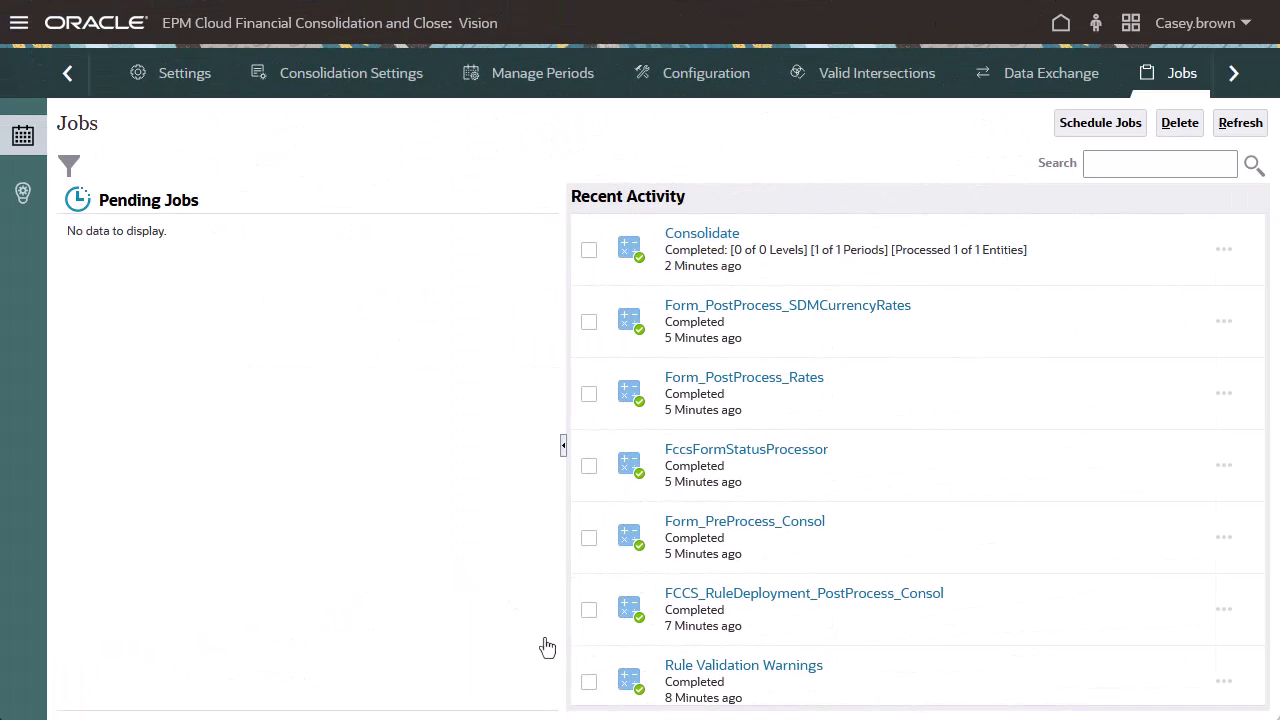
- Open the Consolidate job's details and its log messages
{"action": "left_click", "coordinate": [714, 240]}
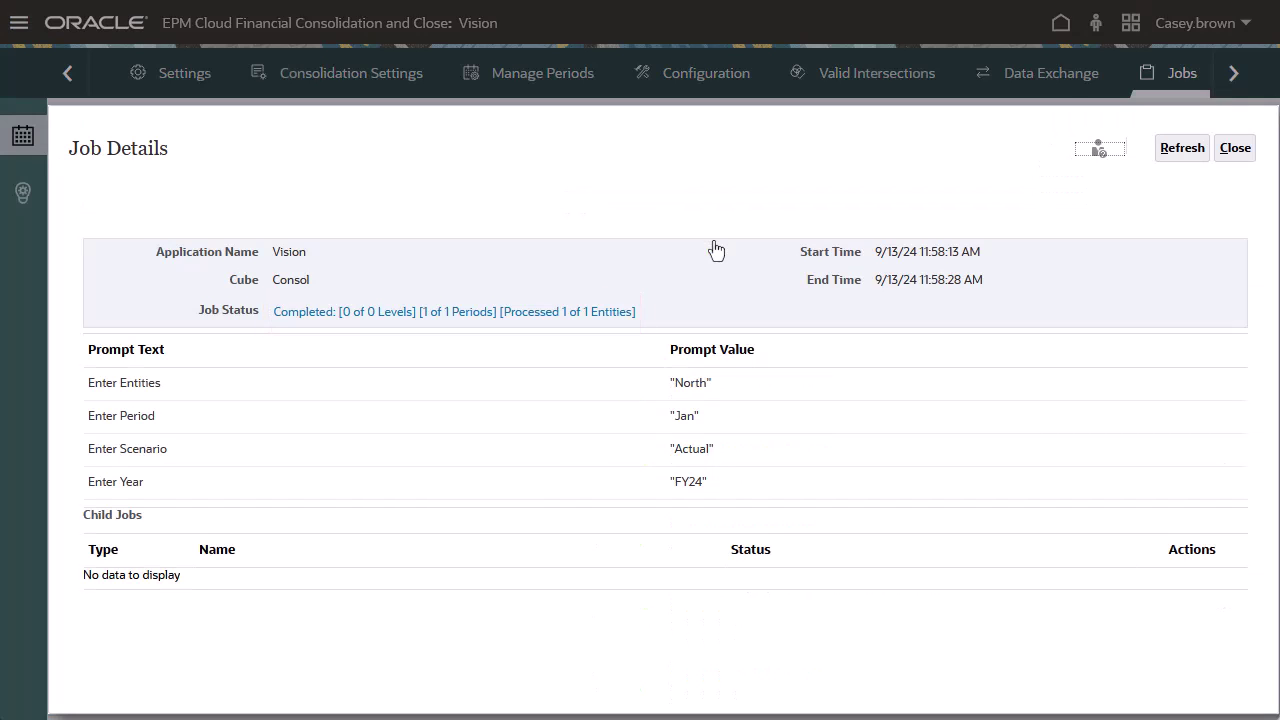
{"action": "left_click", "coordinate": [314, 321]}
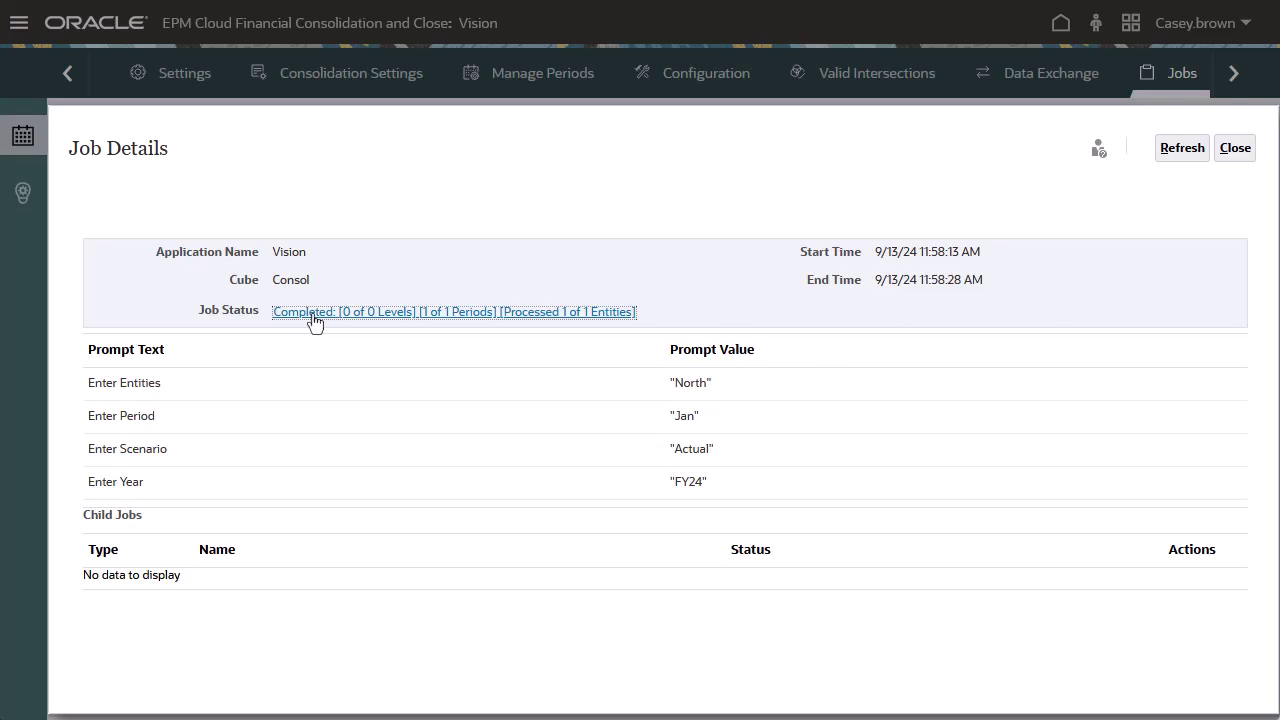